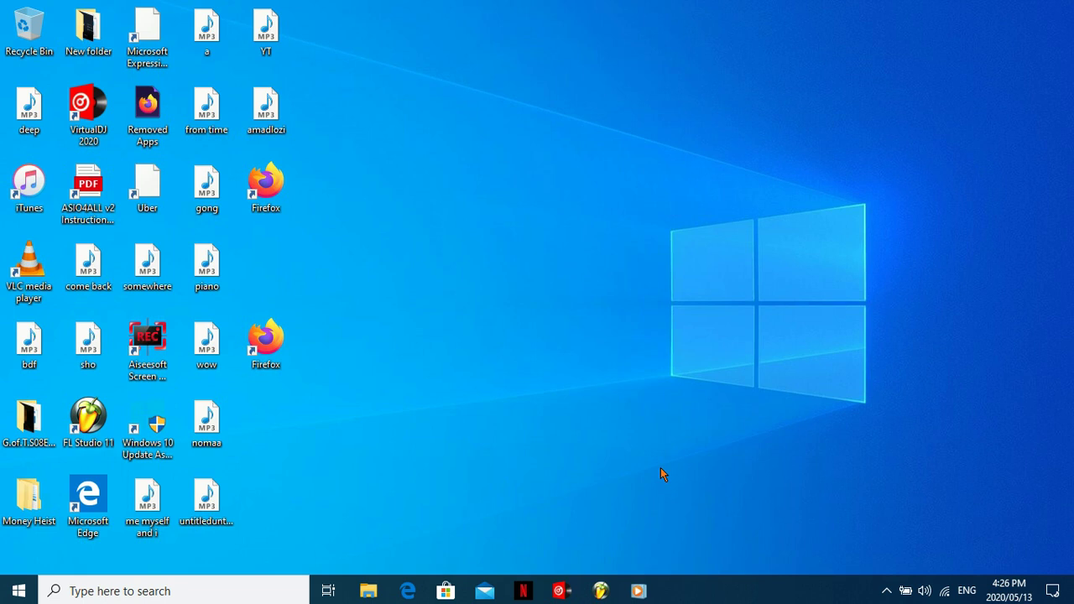
# Show the Expression Encoder recording toolbar from the hidden tray icons
pyautogui.click(886, 590)
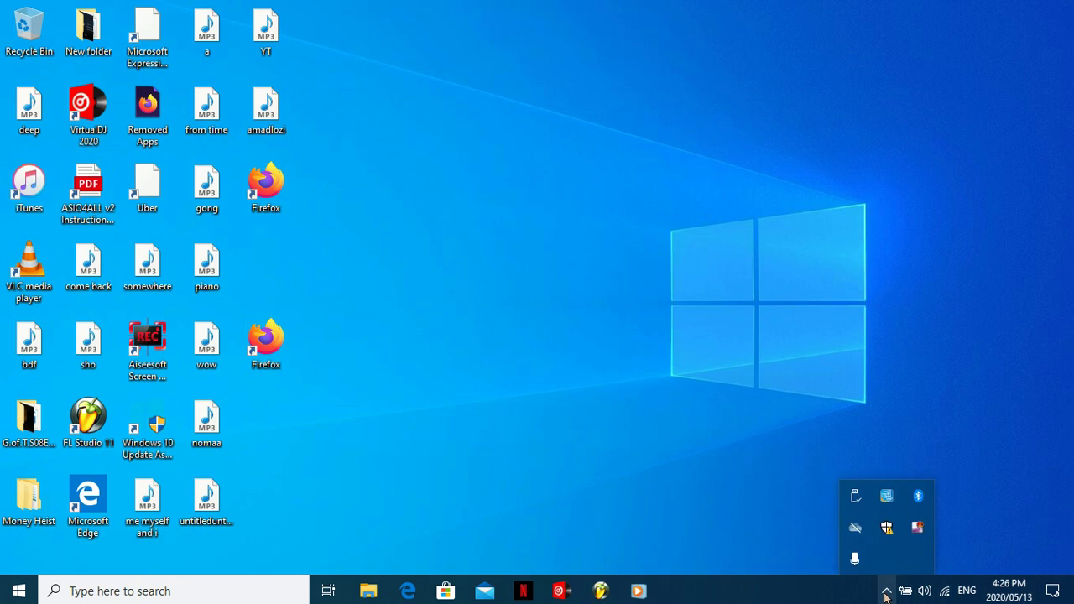
pyautogui.rightClick(917, 527)
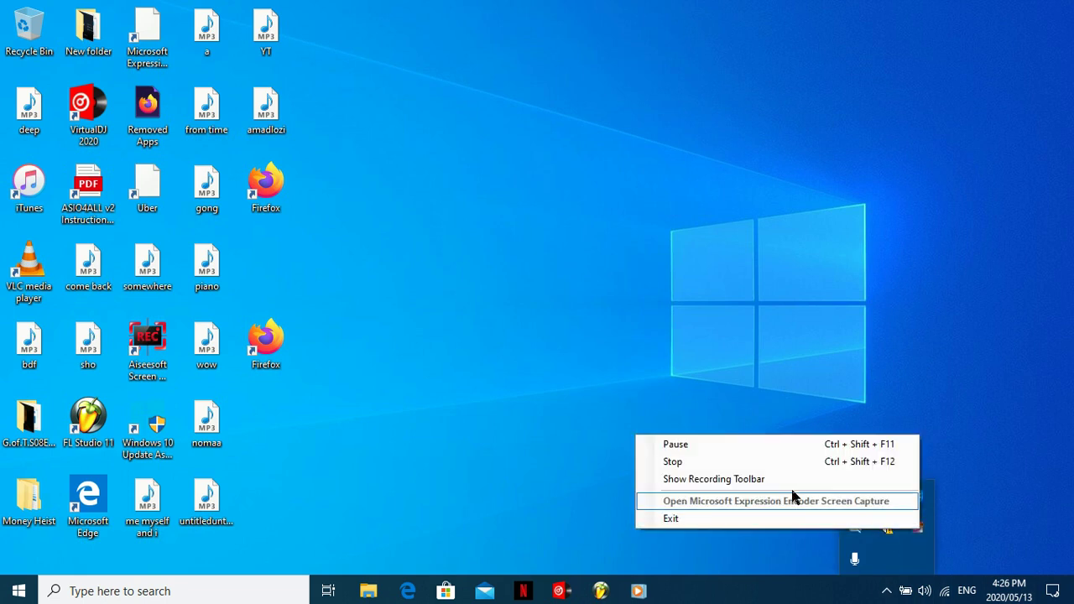
pyautogui.click(759, 479)
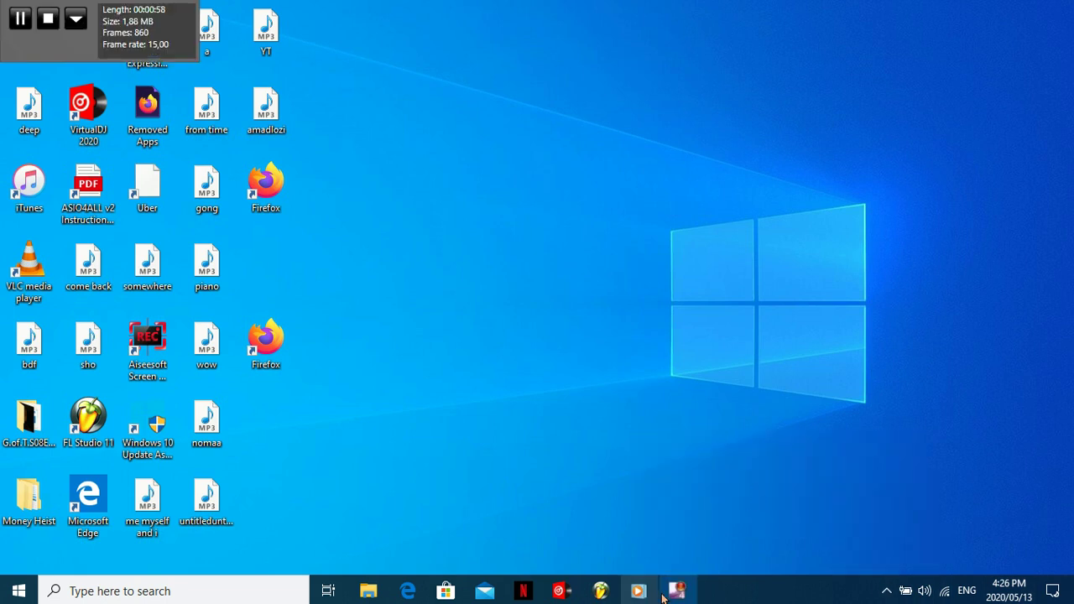
pyautogui.moveTo(601, 591)
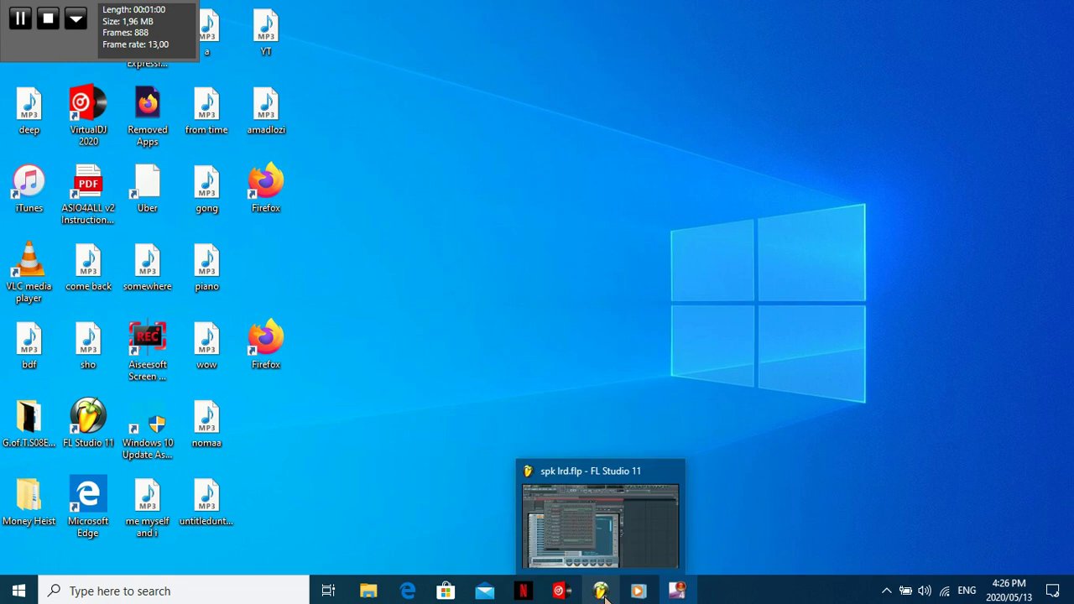
# Bring FL Studio forward and delete stimming-kits_7's chord notes in Pattern 1's piano roll
pyautogui.click(601, 592)
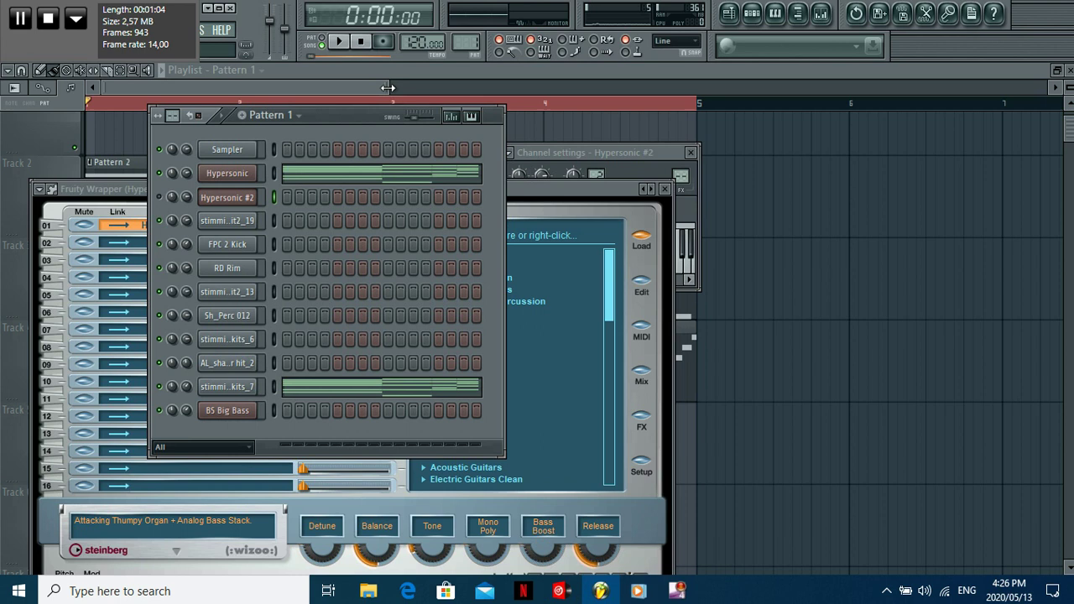
pyautogui.moveTo(384, 84)
pyautogui.mouseDown()
pyautogui.moveTo(636, 120)
pyautogui.moveTo(473, 125)
pyautogui.moveTo(263, 164)
pyautogui.mouseUp()
pyautogui.click(752, 13)
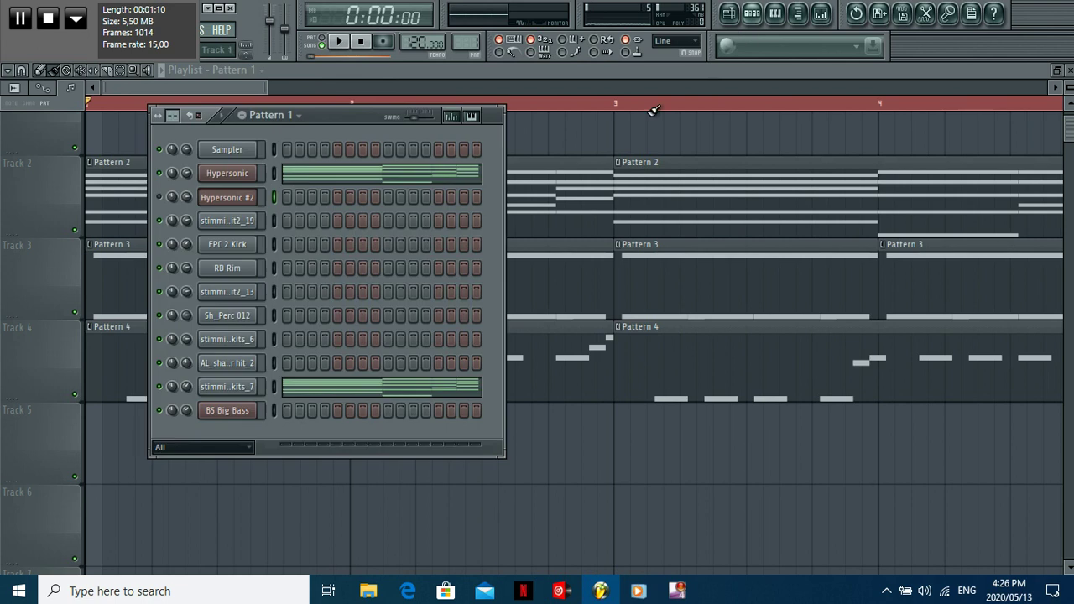
pyautogui.click(319, 387)
pyautogui.hotkey('alt', 'm')
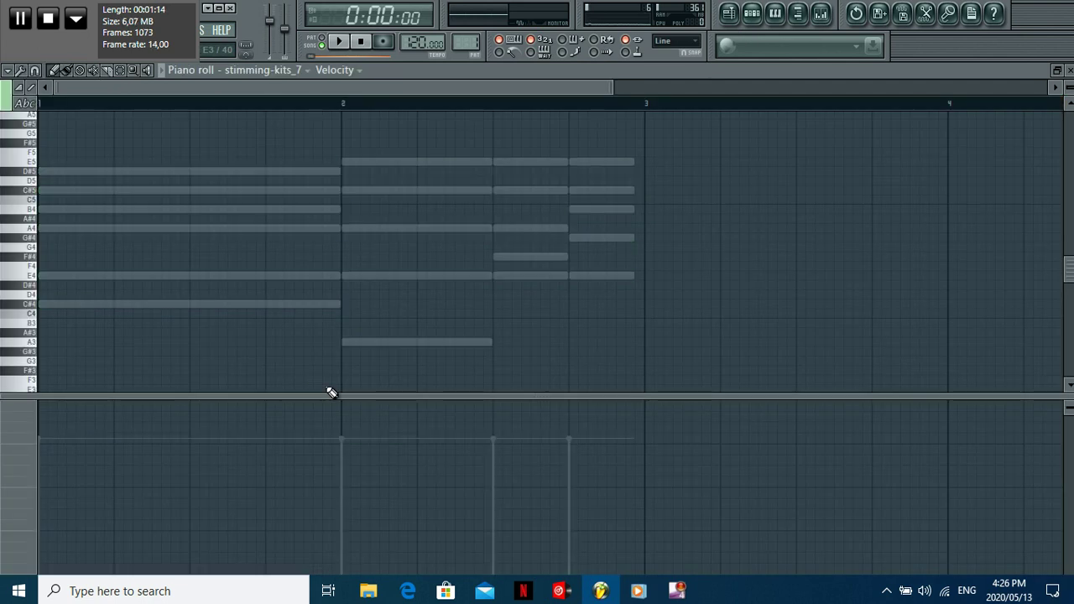
# Bring the channel list back and scroll the pattern selector up toward Pattern 3
pyautogui.click(752, 13)
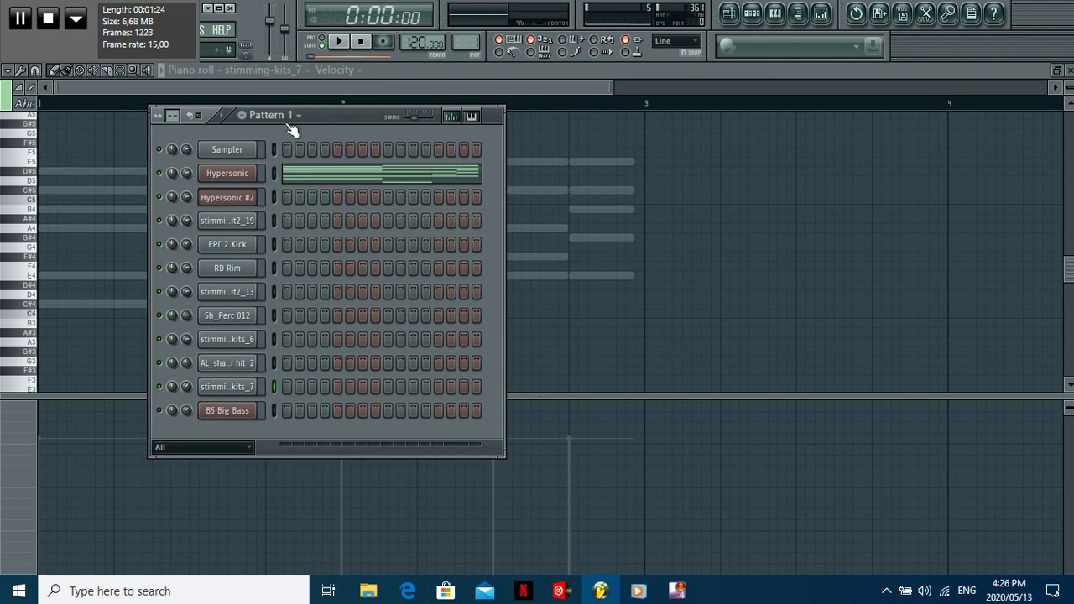
pyautogui.scroll(1, 471, 43)
pyautogui.scroll(1, 471, 43)
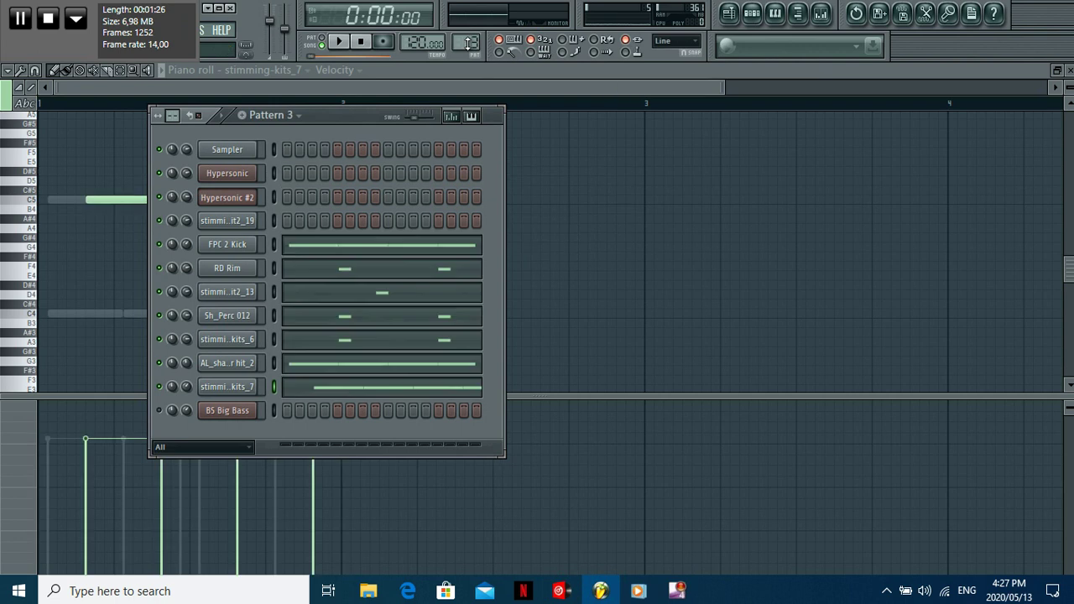
# Play the song in the playlist, zoomed out to show all four bars of Patterns 2–4
pyautogui.click(752, 13)
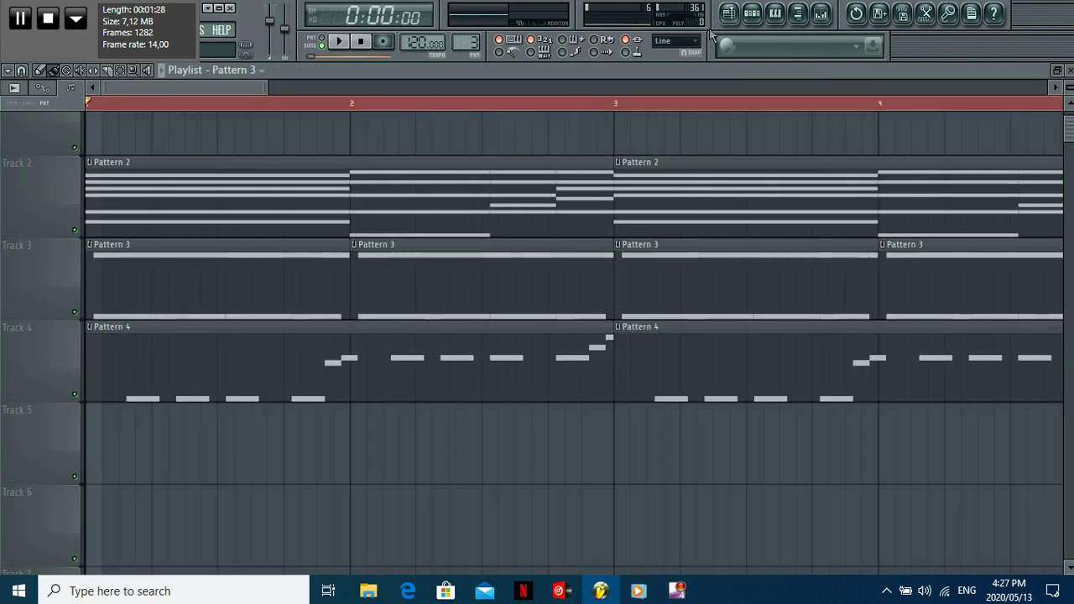
pyautogui.click(338, 41)
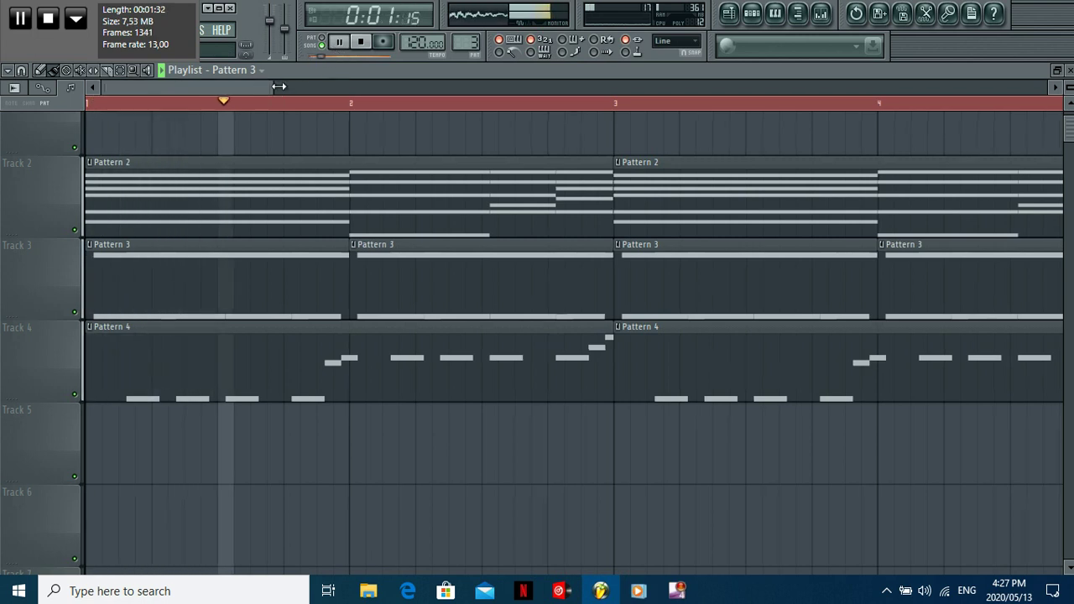
pyautogui.moveTo(267, 88); pyautogui.dragTo(569, 74)
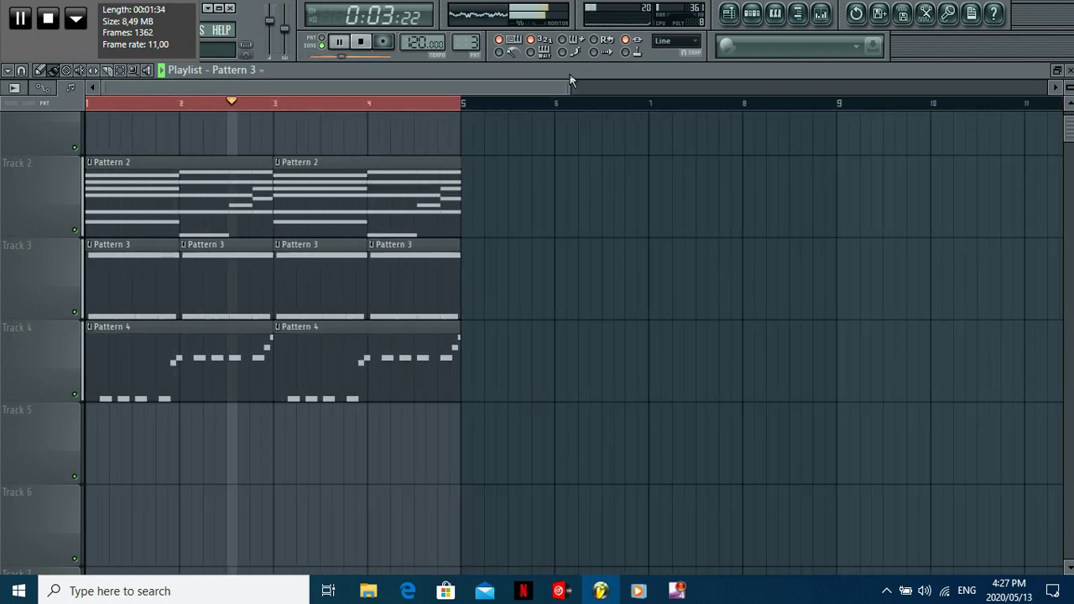
pyautogui.click(753, 13)
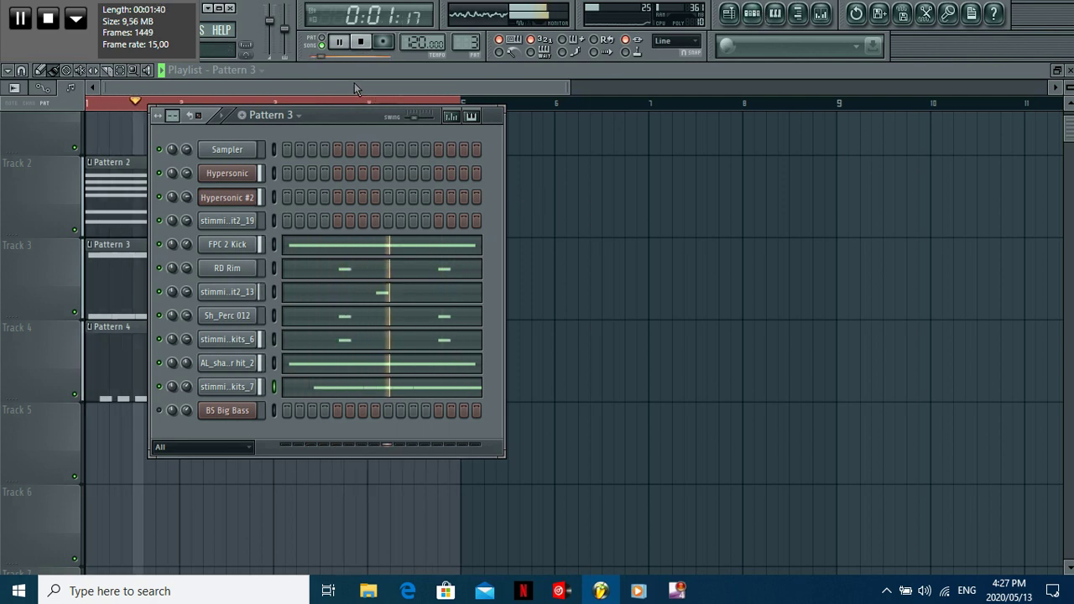
pyautogui.press('F6')
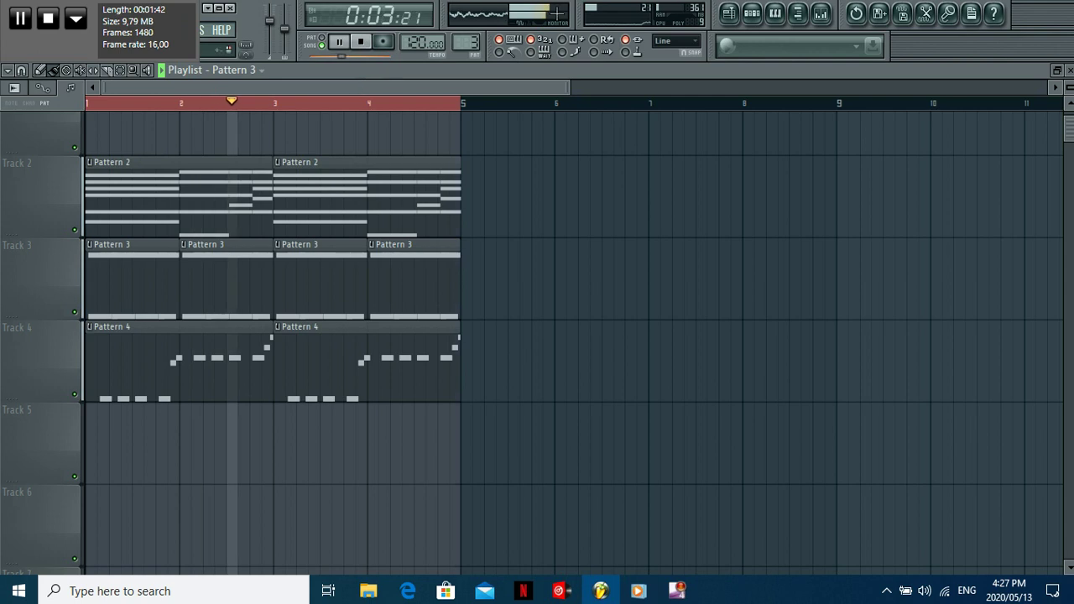
pyautogui.press('F6')
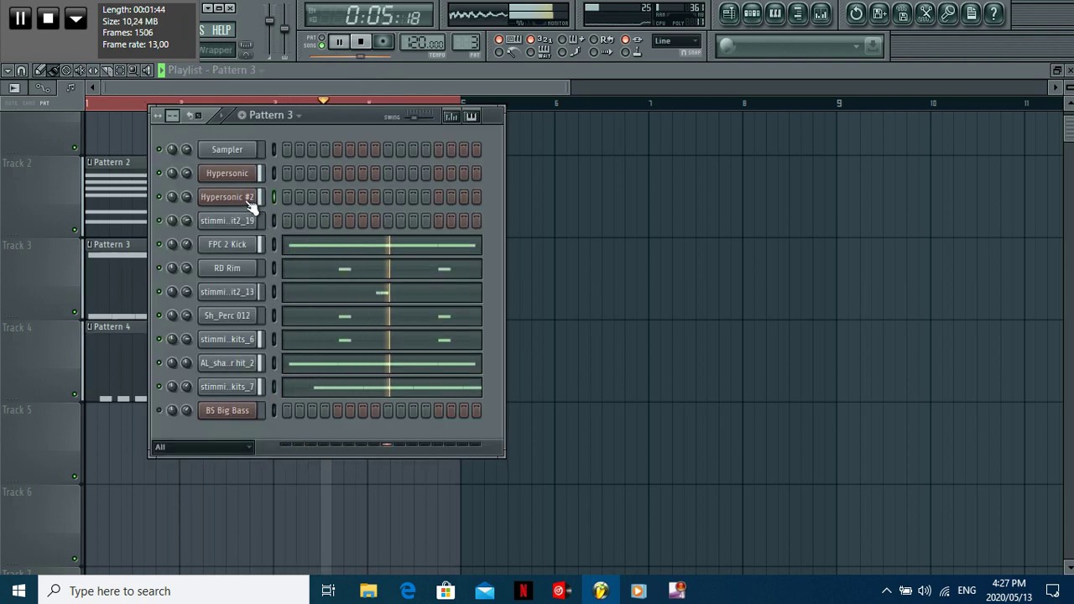
# Open the Hypersonic instrument's patch layers beside the channel list
pyautogui.click(229, 195)
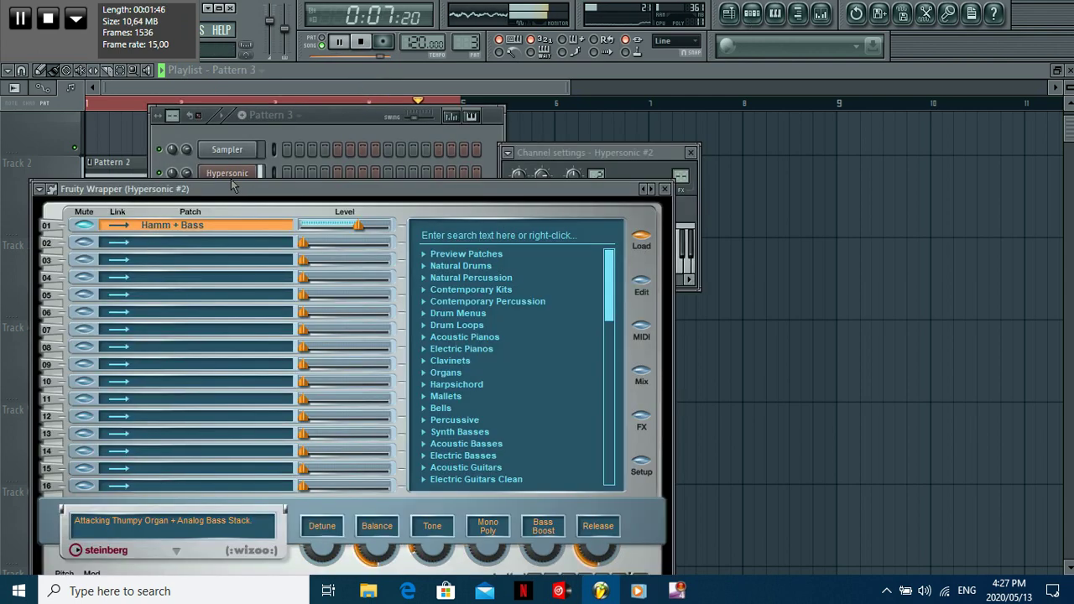
pyautogui.click(233, 176)
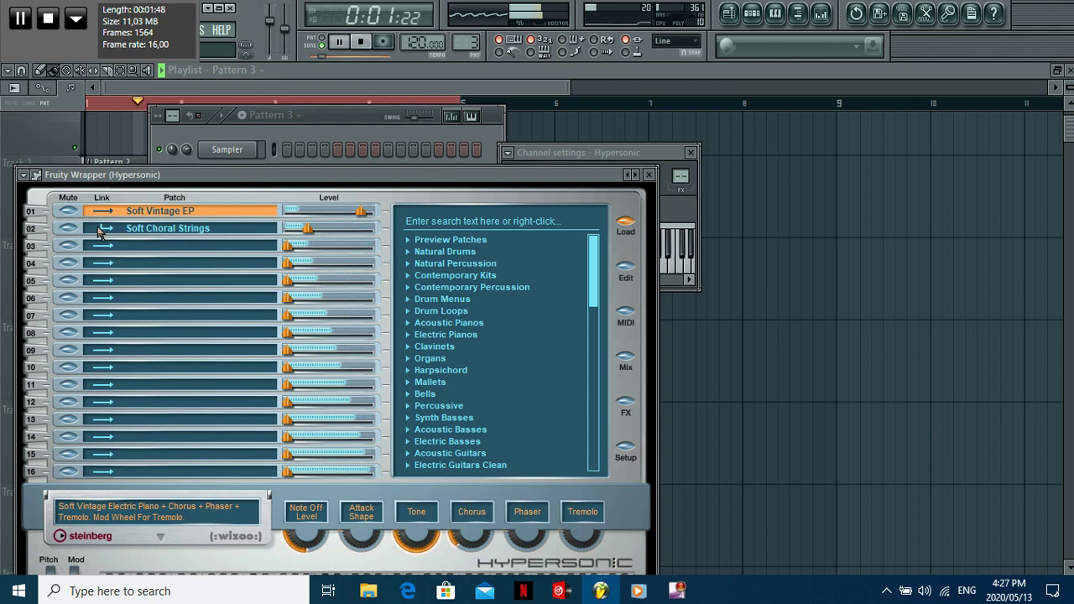
pyautogui.click(295, 135)
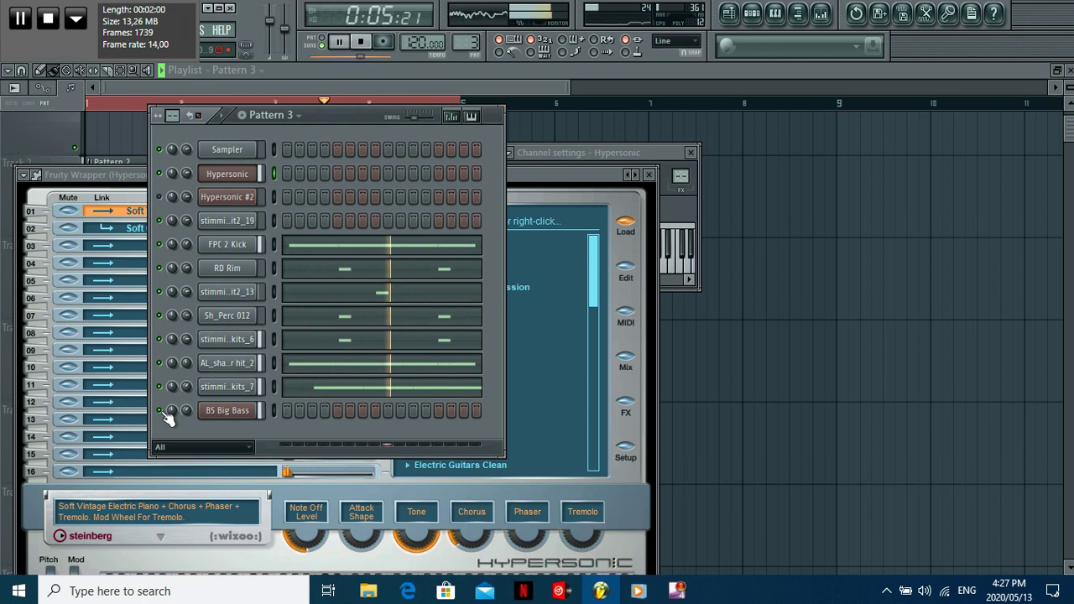
# Mute and then unmute the Soft Choral Strings layer while listening, then stop playback
pyautogui.click(67, 235)
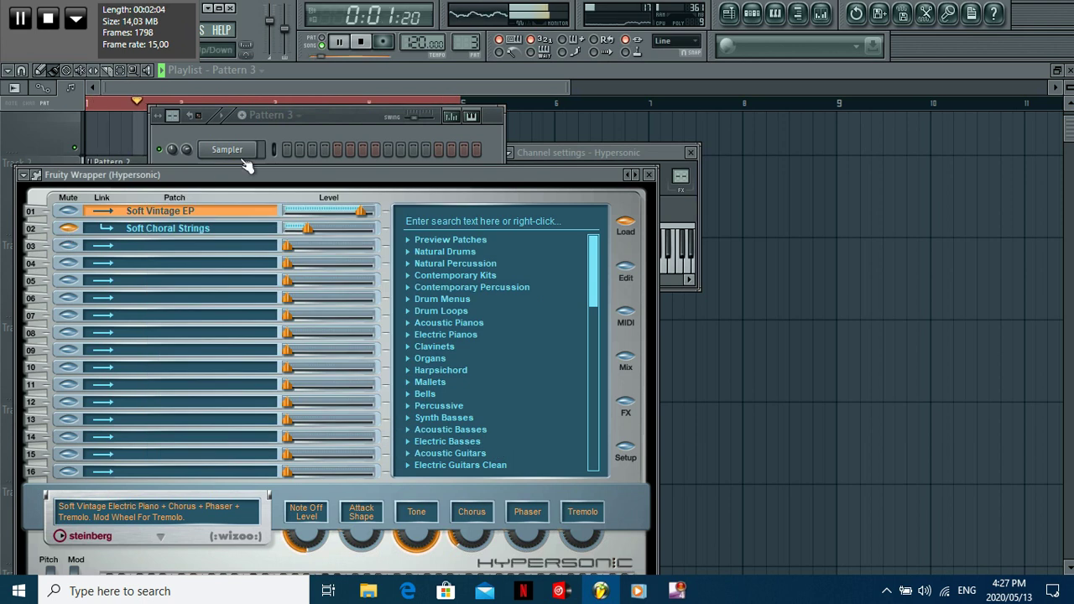
pyautogui.press('F6')
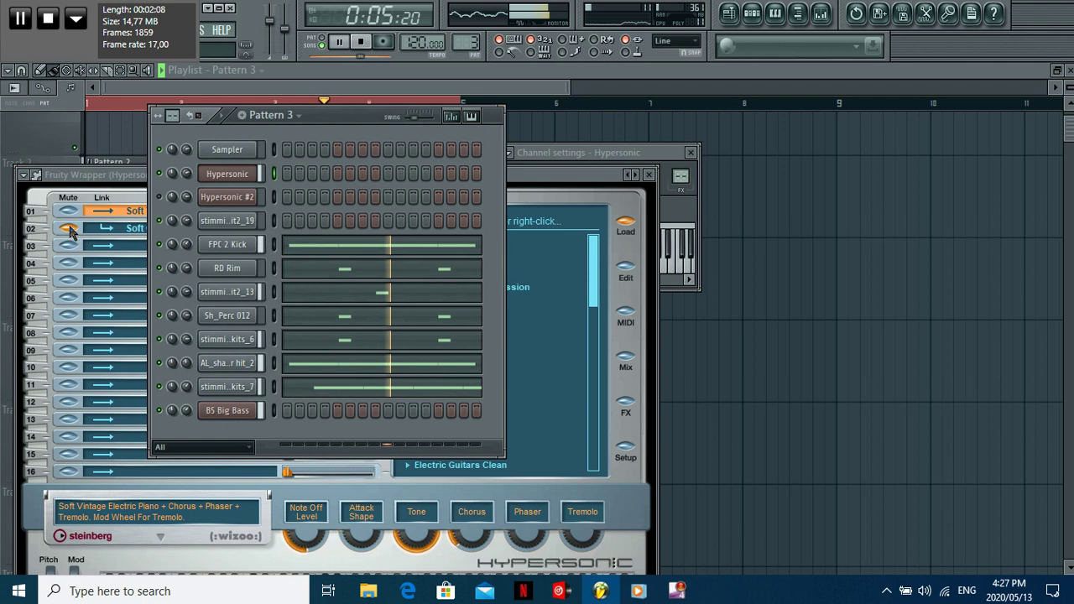
pyautogui.click(69, 232)
pyautogui.press('F6')
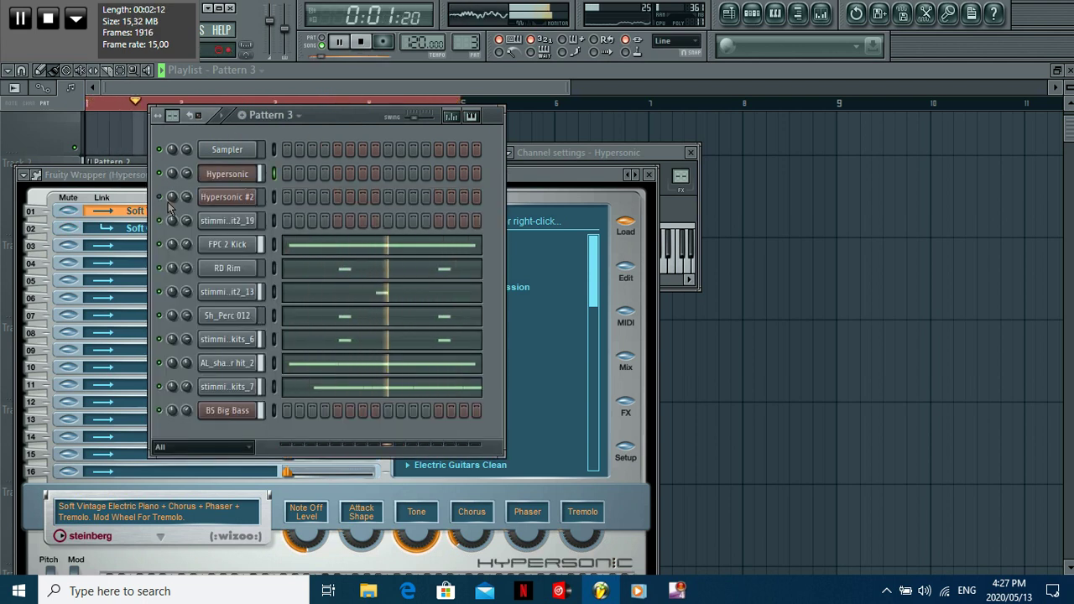
pyautogui.click(362, 43)
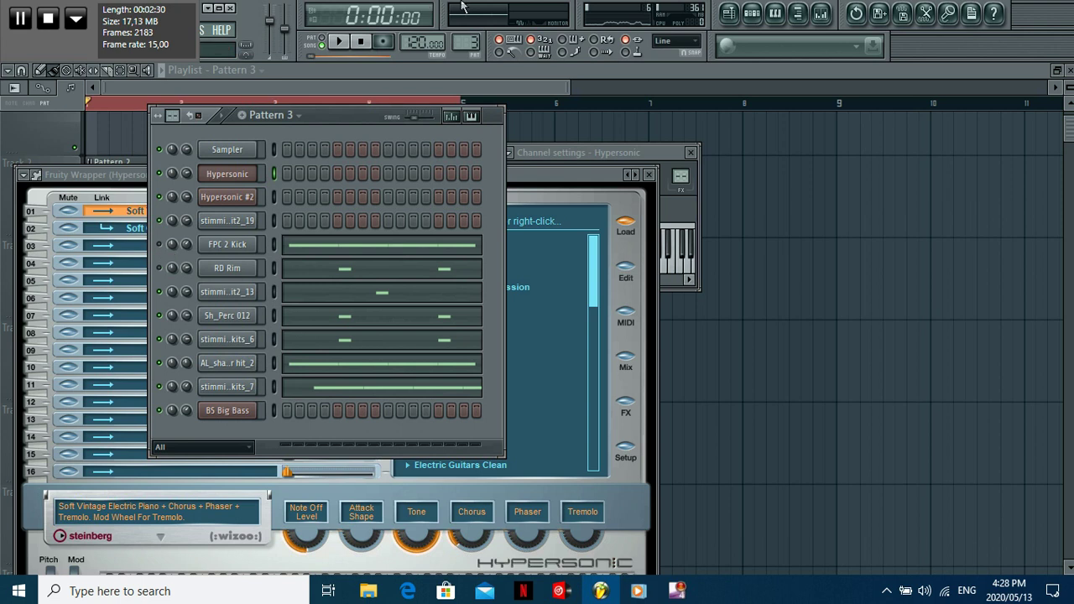
# Show Hypersonic's notes in the piano roll, zoomed in, with the channel list back up
pyautogui.scroll(-2, 467, 44)
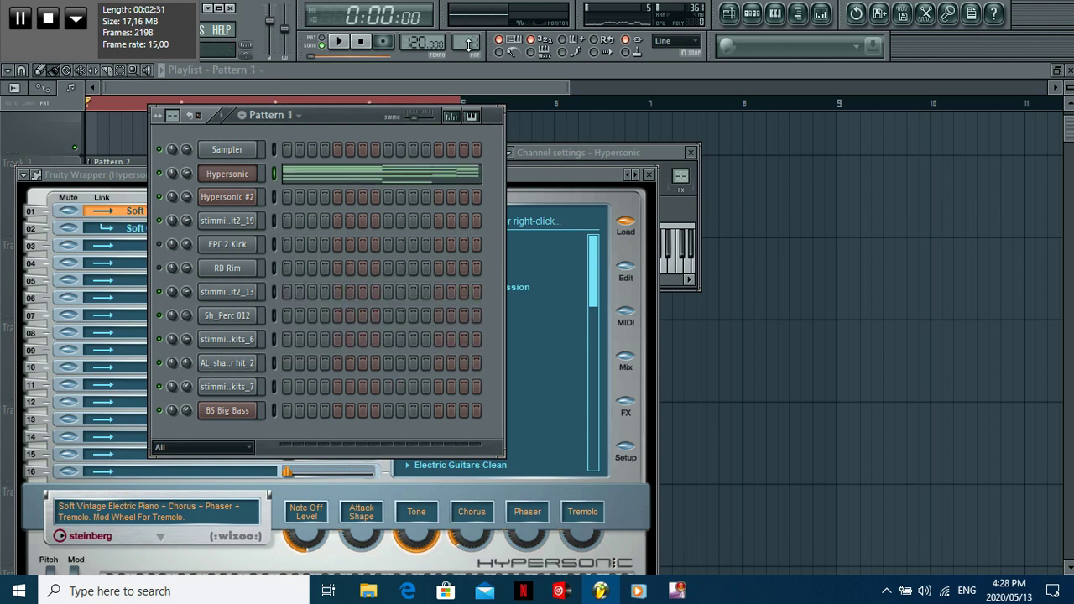
pyautogui.click(347, 193)
pyautogui.moveTo(614, 87); pyautogui.dragTo(471, 81)
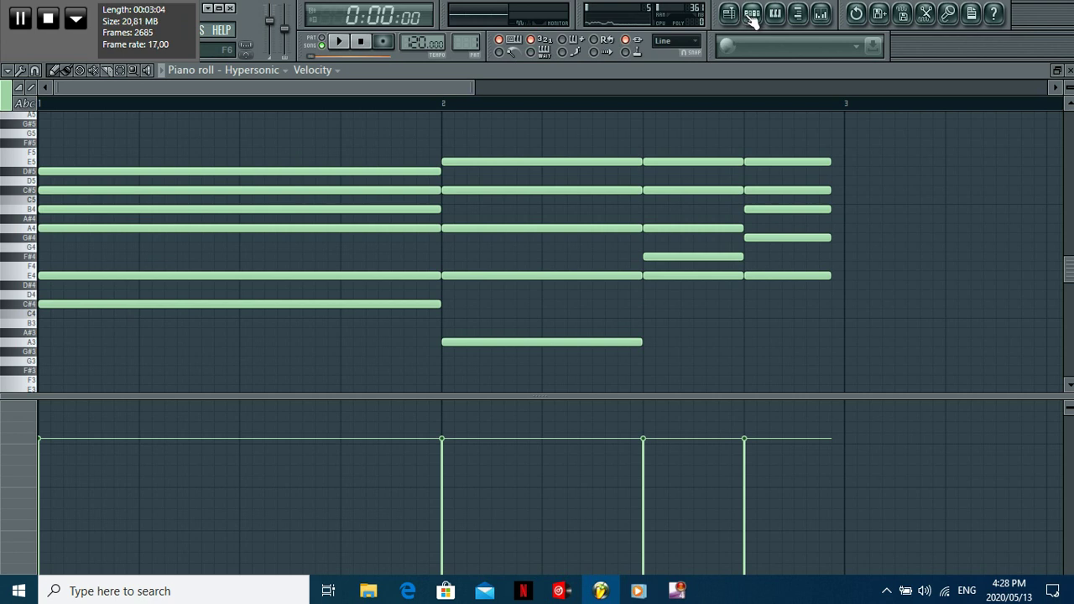
pyautogui.click(752, 14)
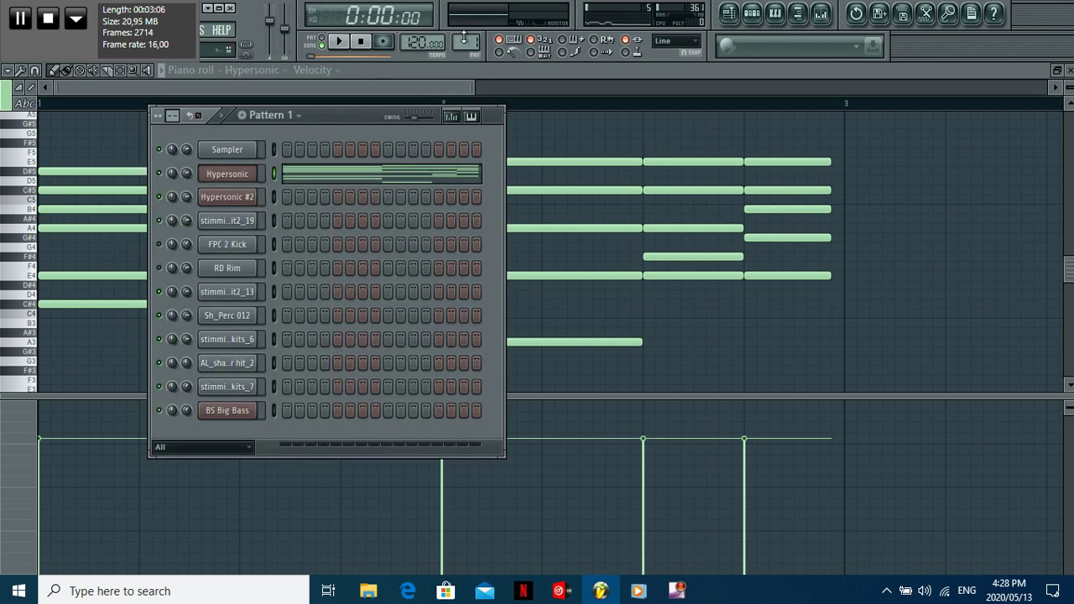
pyautogui.scroll(1, 464, 40)
pyautogui.scroll(1, 460, 42)
# Select Pattern 4 and view Hypersonic #2's G#3–G#4 melody in the piano roll
pyautogui.scroll(2, 471, 40)
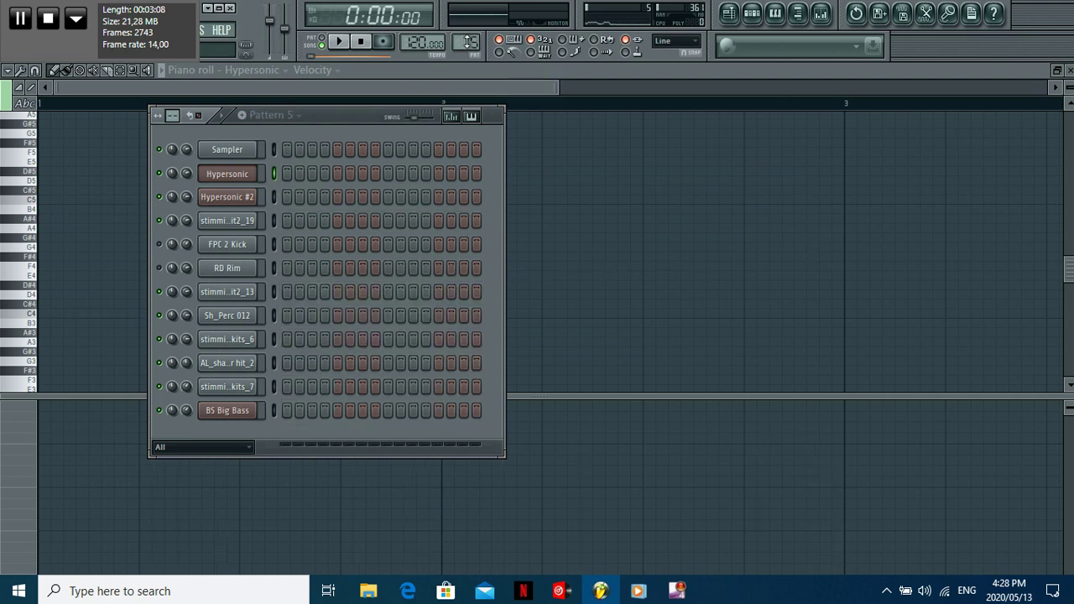
pyautogui.scroll(-1, 471, 40)
pyautogui.click(395, 206)
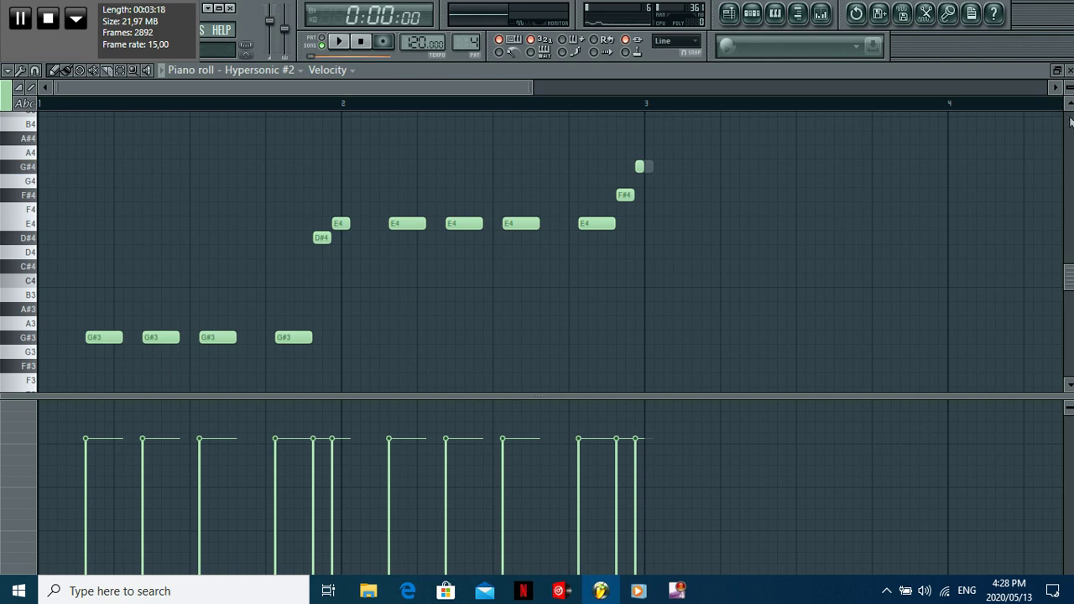
pyautogui.click(759, 15)
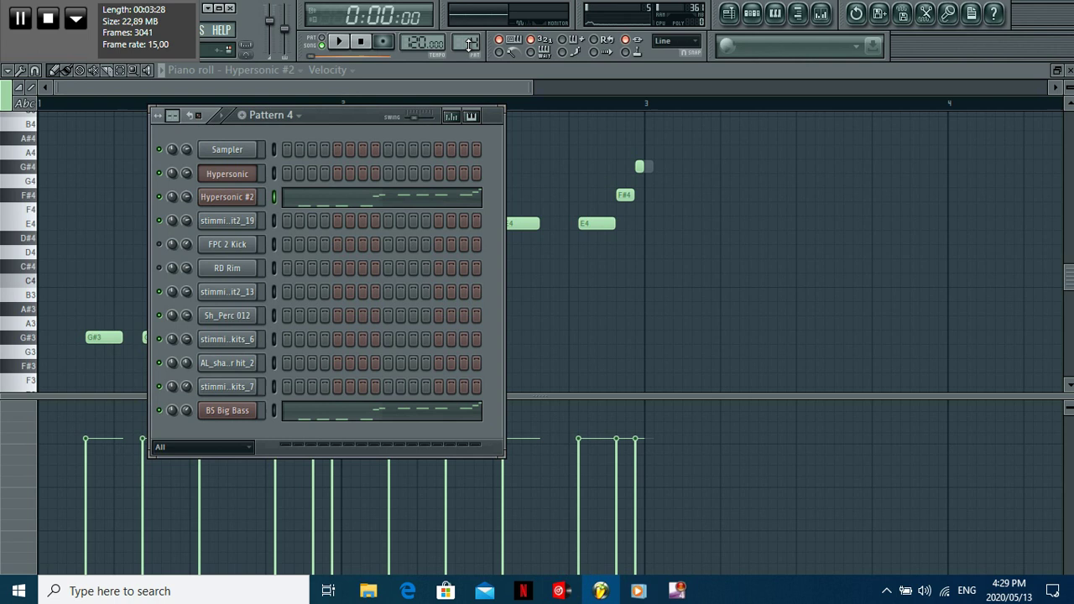
# Check Pattern 3's notes, then settle on Pattern 1 with only Hypersonic filled
pyautogui.scroll(-1, 468, 43)
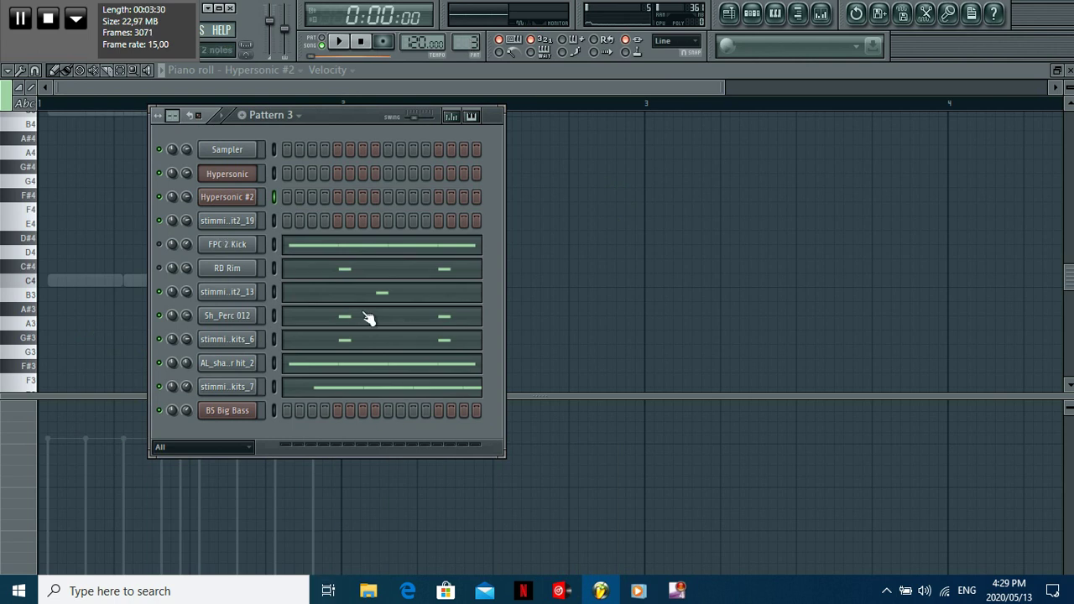
pyautogui.click(754, 15)
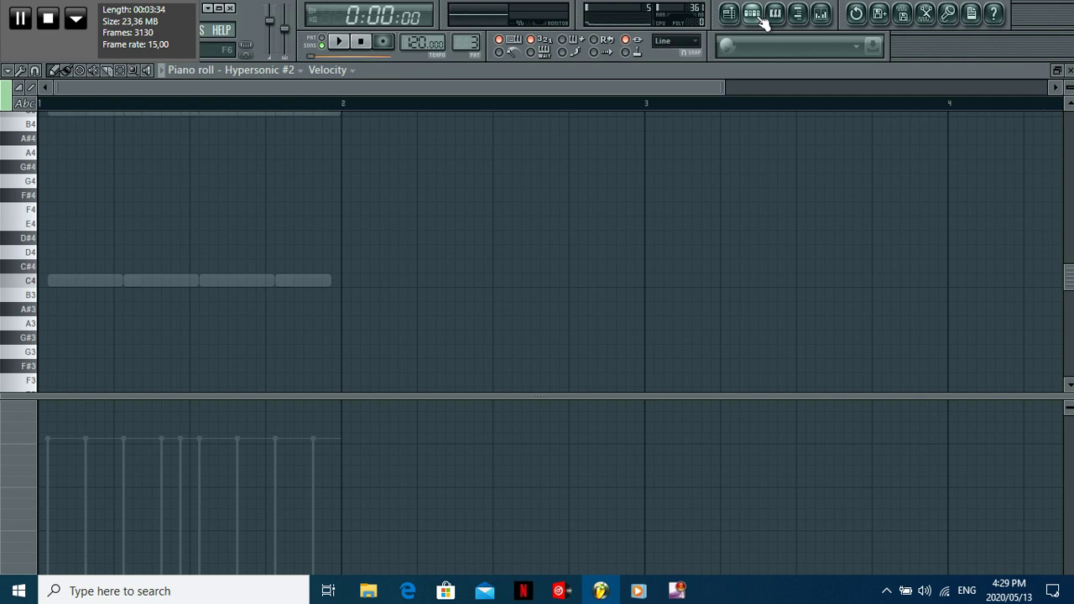
pyautogui.click(753, 15)
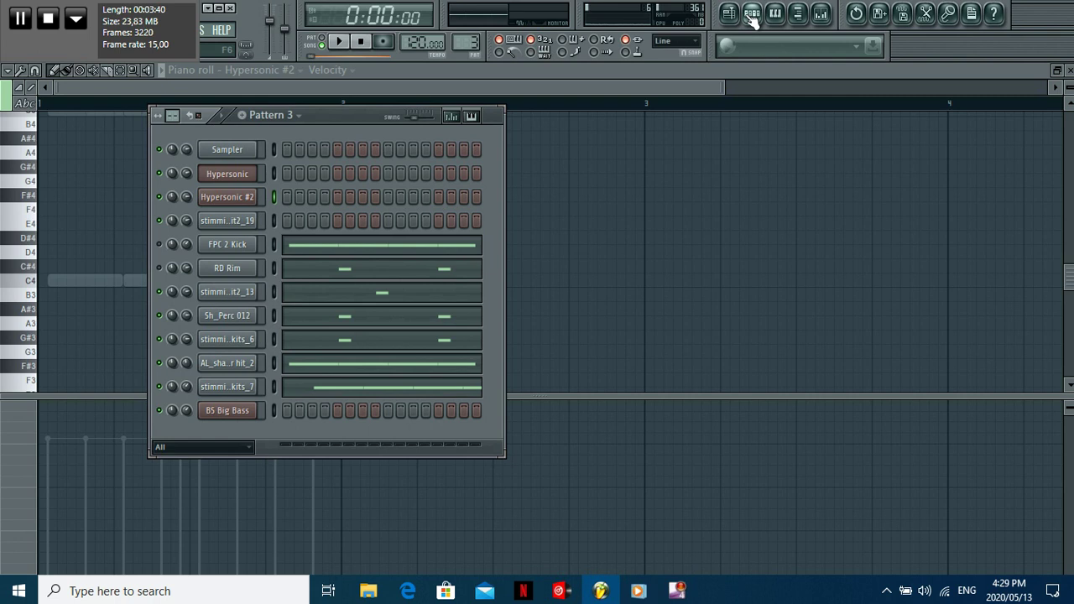
pyautogui.scroll(-2, 474, 44)
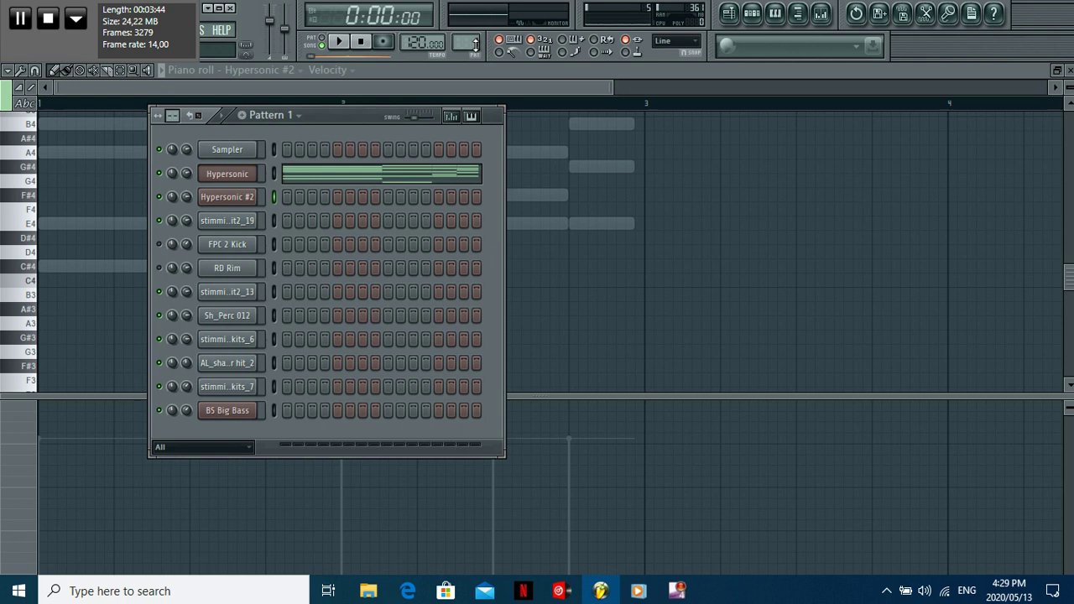
# Copy Hypersonic's chord notes and paste them onto the FPC 2 Kick channel
pyautogui.rightClick(221, 177)
pyautogui.moveTo(278, 270)
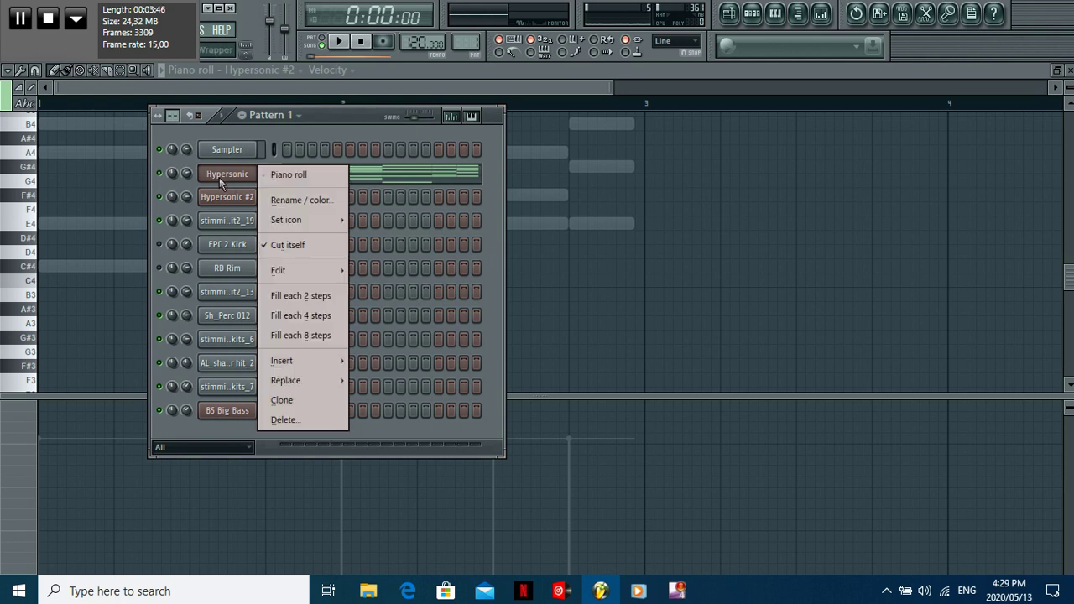
pyautogui.click(376, 291)
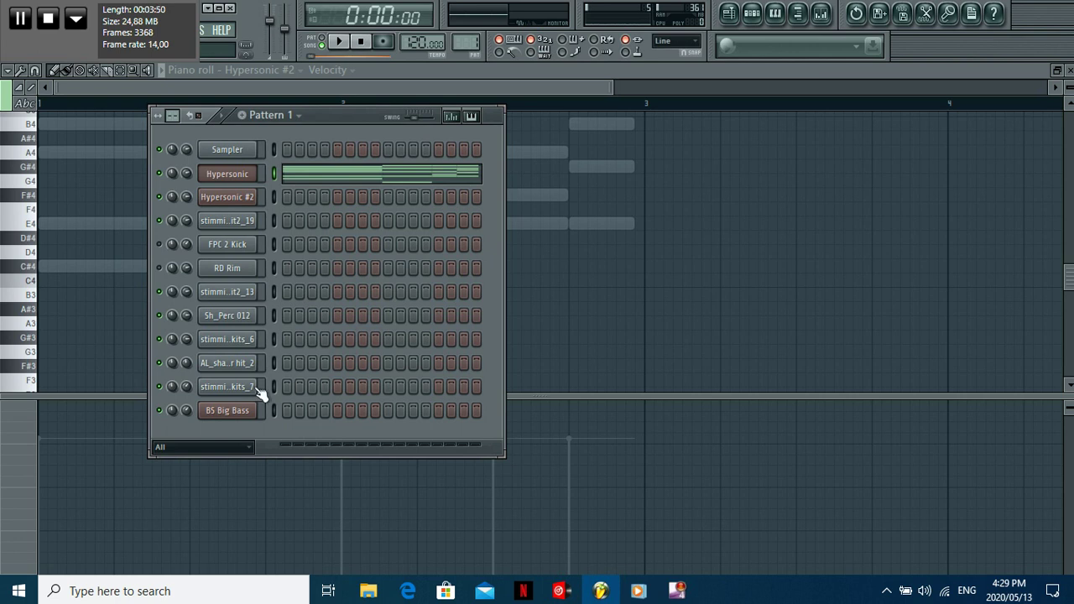
pyautogui.click(242, 247)
pyautogui.rightClick(236, 246)
pyautogui.moveTo(302, 362)
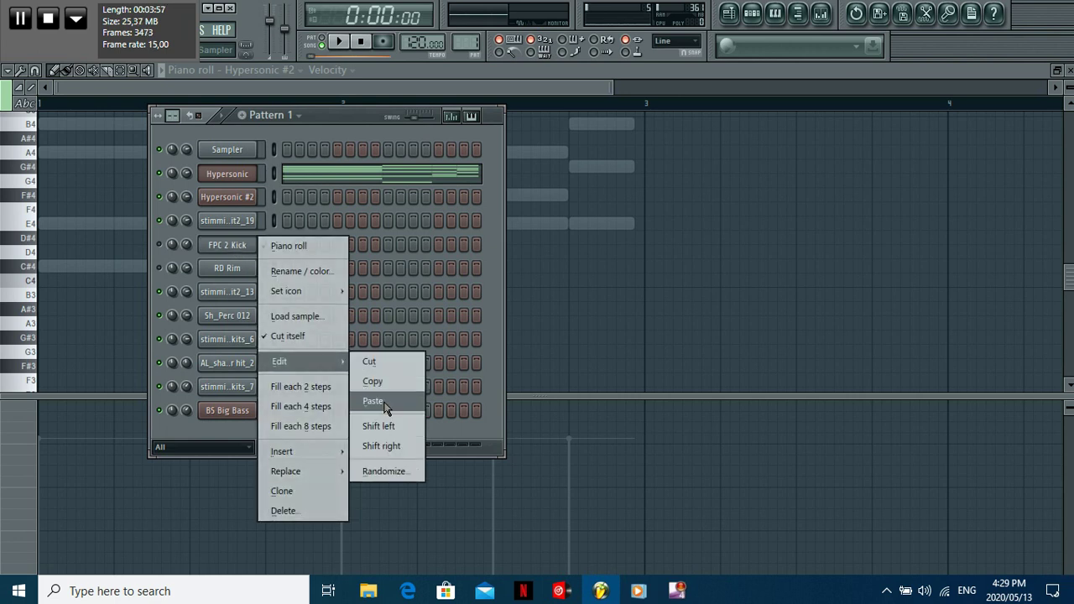
pyautogui.click(386, 399)
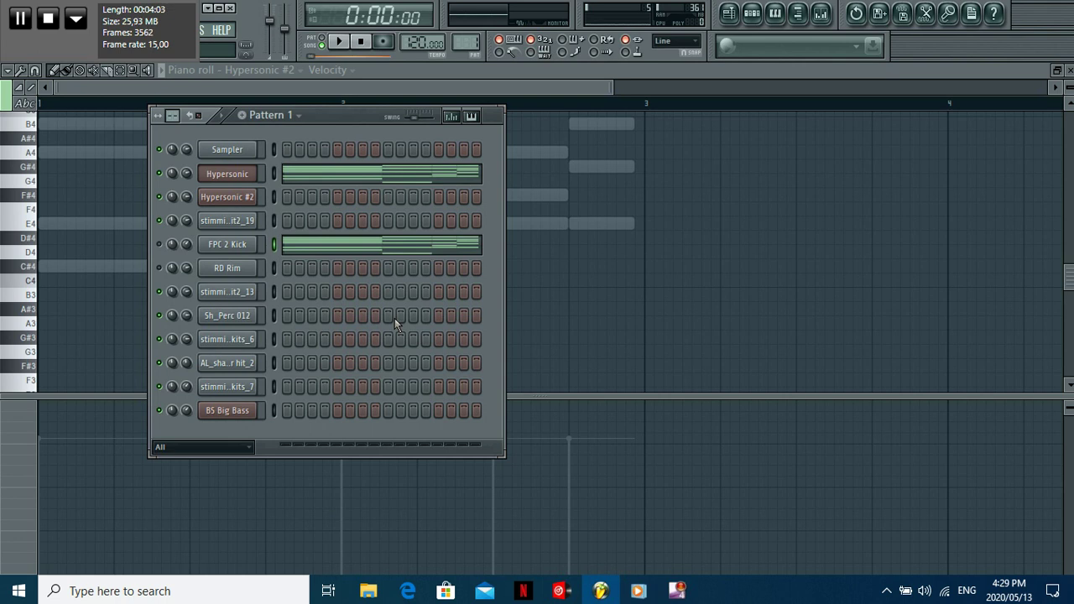
# Cut the pasted chord notes back out of the FPC 2 Kick channel
pyautogui.click(216, 410)
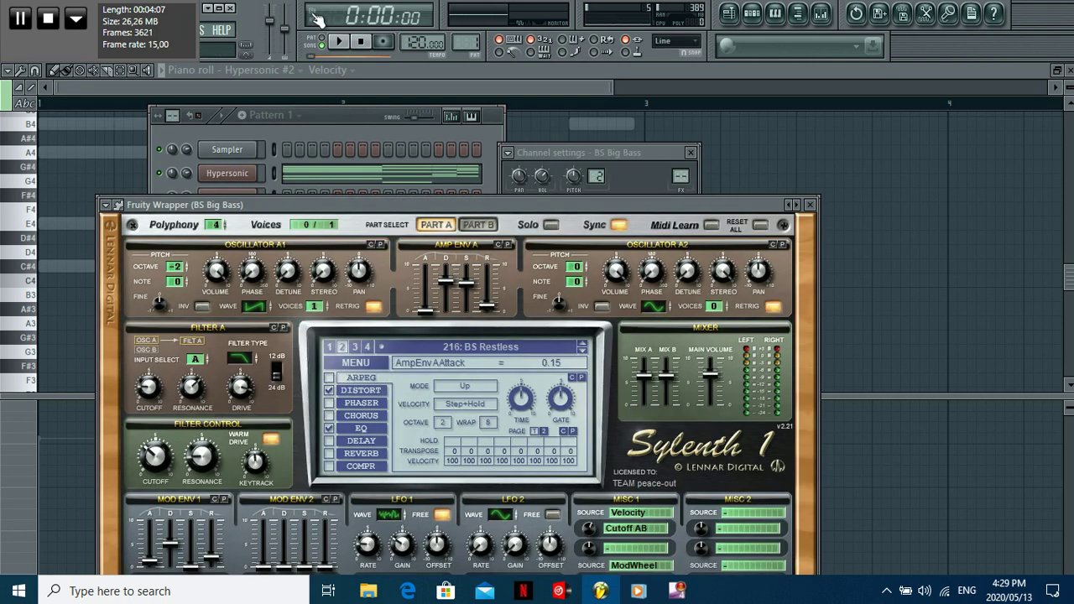
pyautogui.click(300, 192)
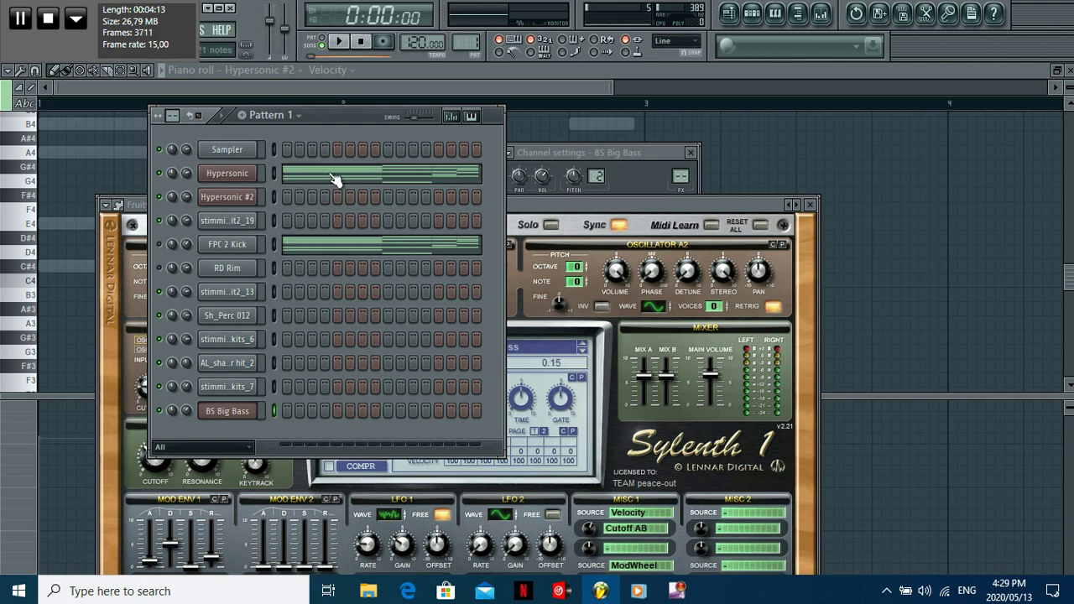
pyautogui.click(220, 245)
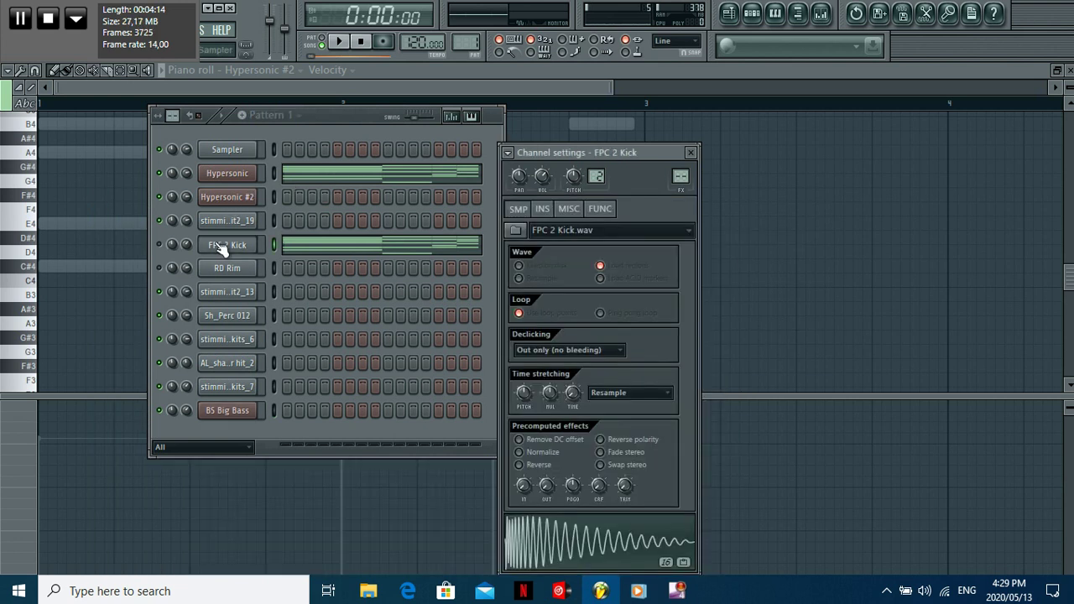
pyautogui.click(257, 128)
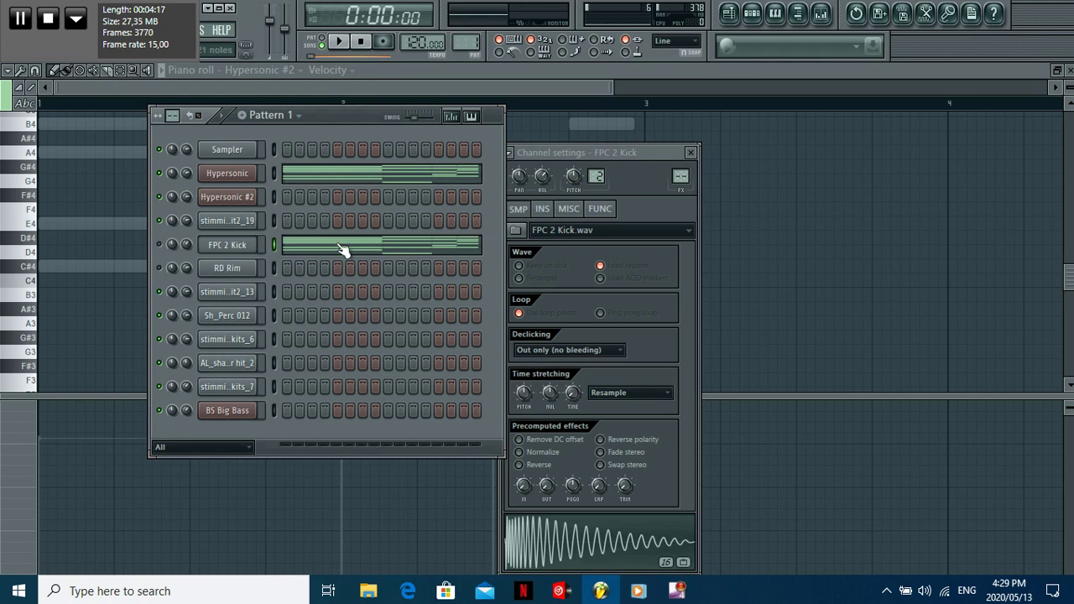
pyautogui.rightClick(245, 260)
pyautogui.moveTo(279, 361)
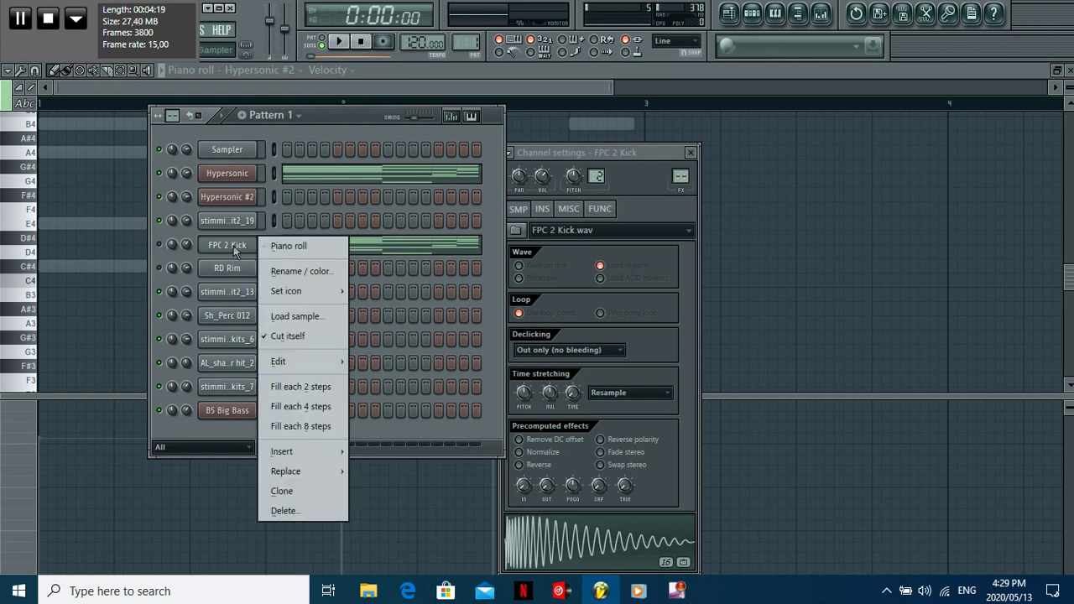
pyautogui.click(380, 366)
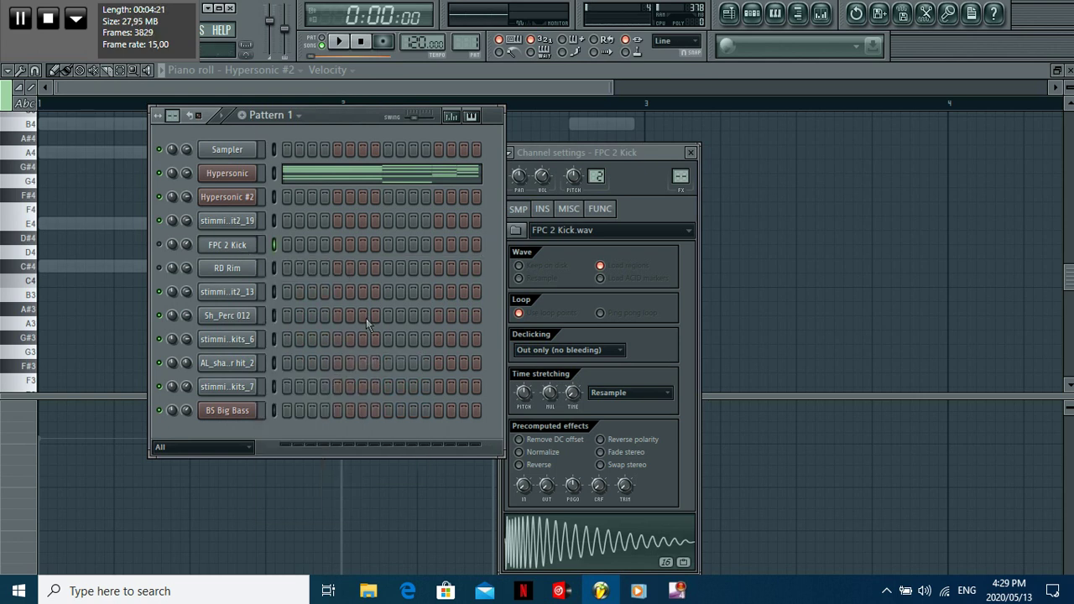
# Replace the Sampler channel with Harmless and paste the Hypersonic notes onto it
pyautogui.rightClick(243, 154)
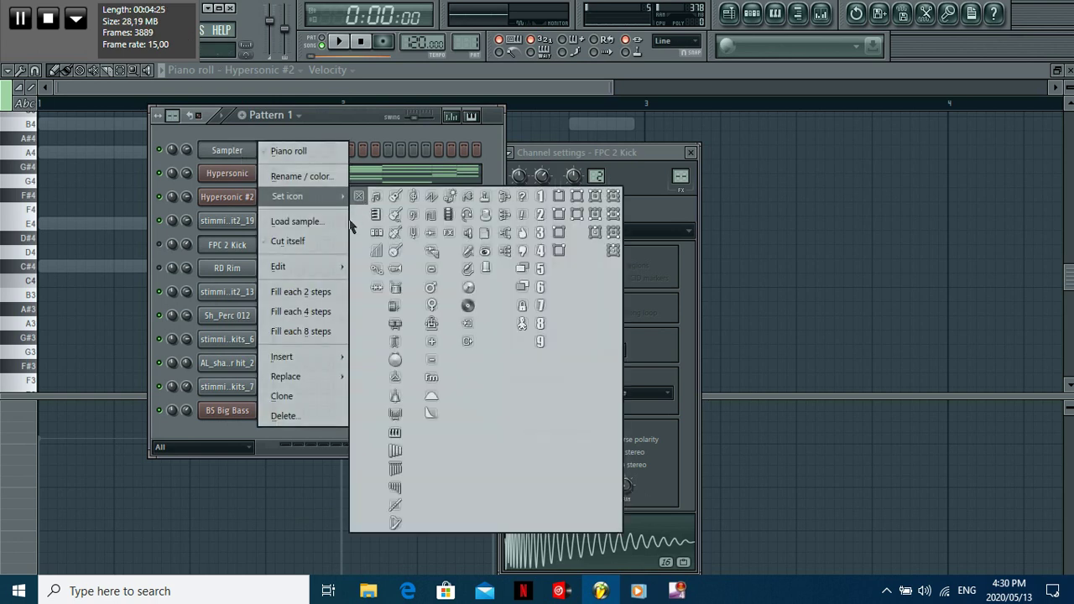
pyautogui.moveTo(287, 376)
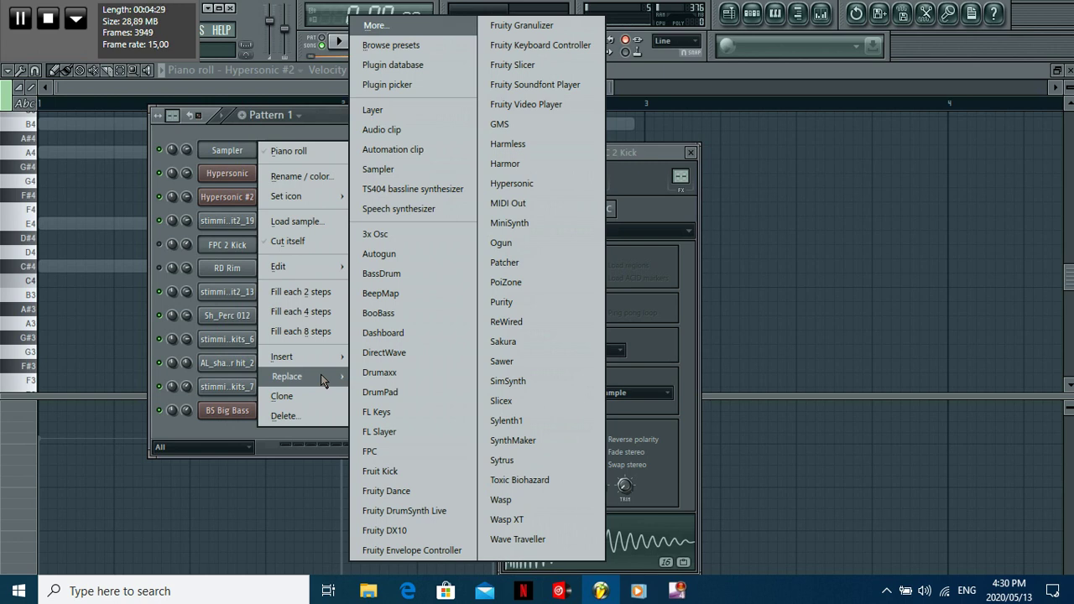
pyautogui.click(507, 145)
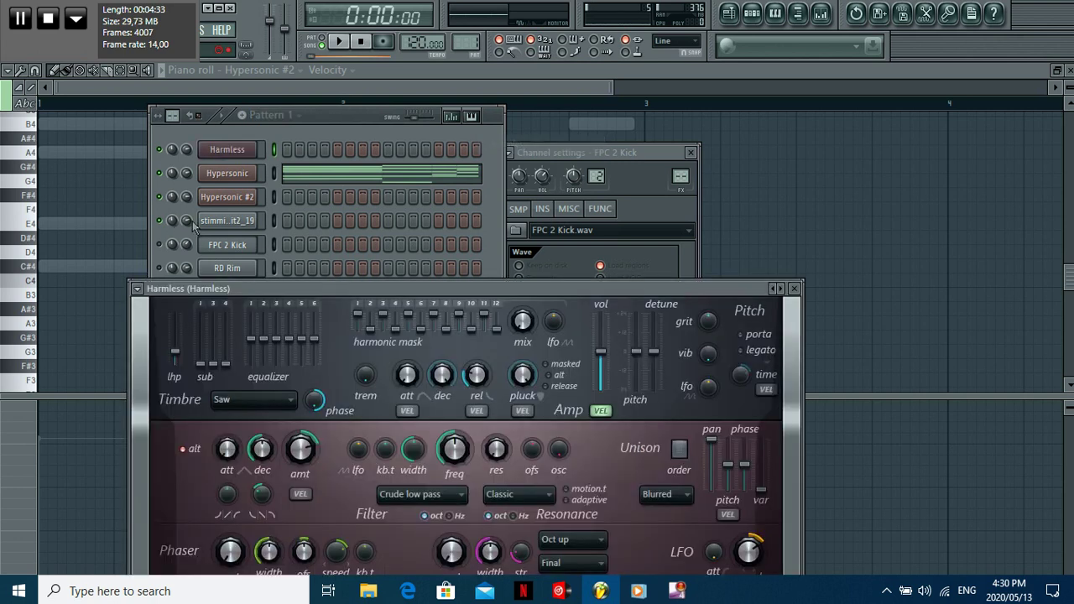
pyautogui.click(229, 150)
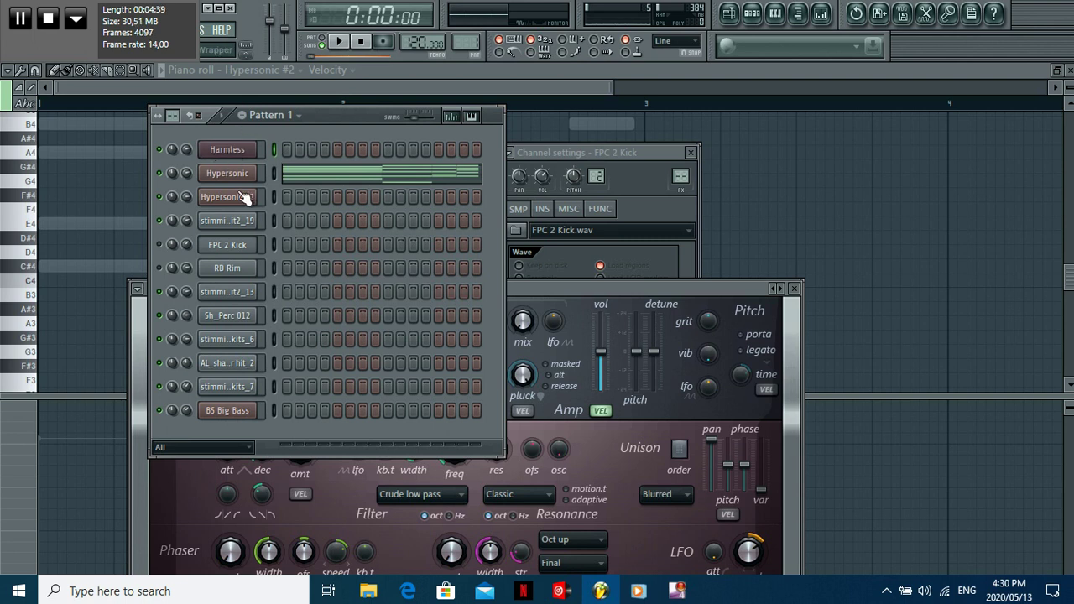
pyautogui.rightClick(234, 153)
pyautogui.moveTo(302, 247)
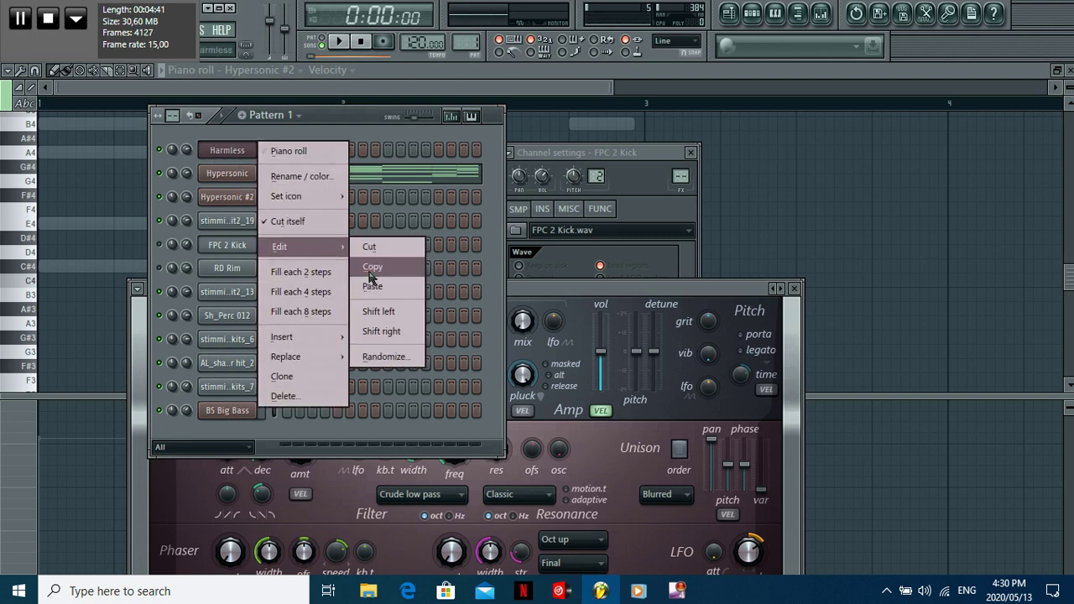
pyautogui.click(372, 284)
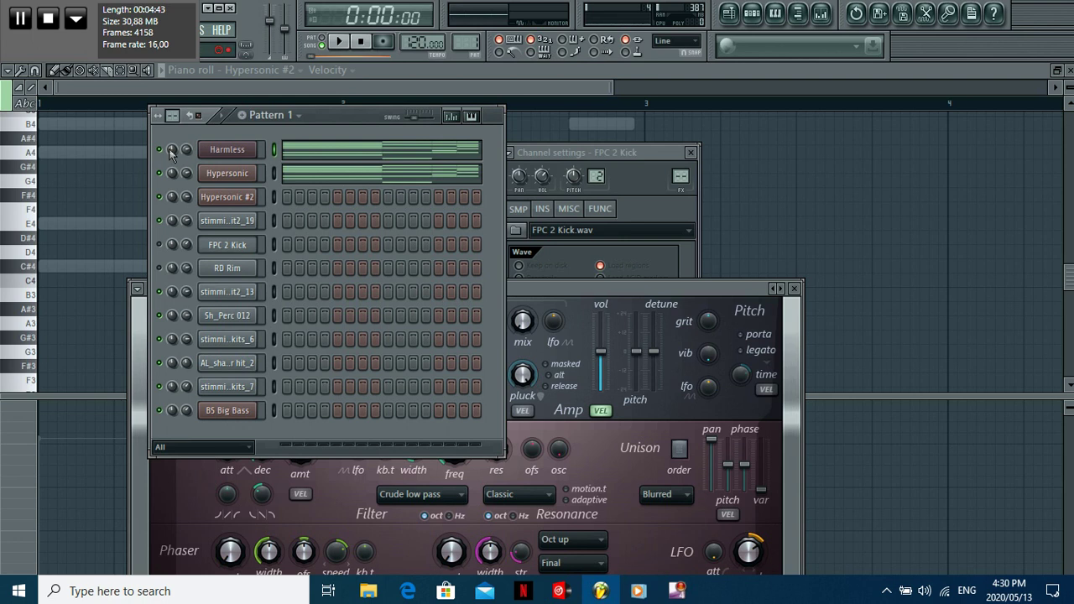
# Delete the Harmless channel and confirm the removal
pyautogui.rightClick(224, 154)
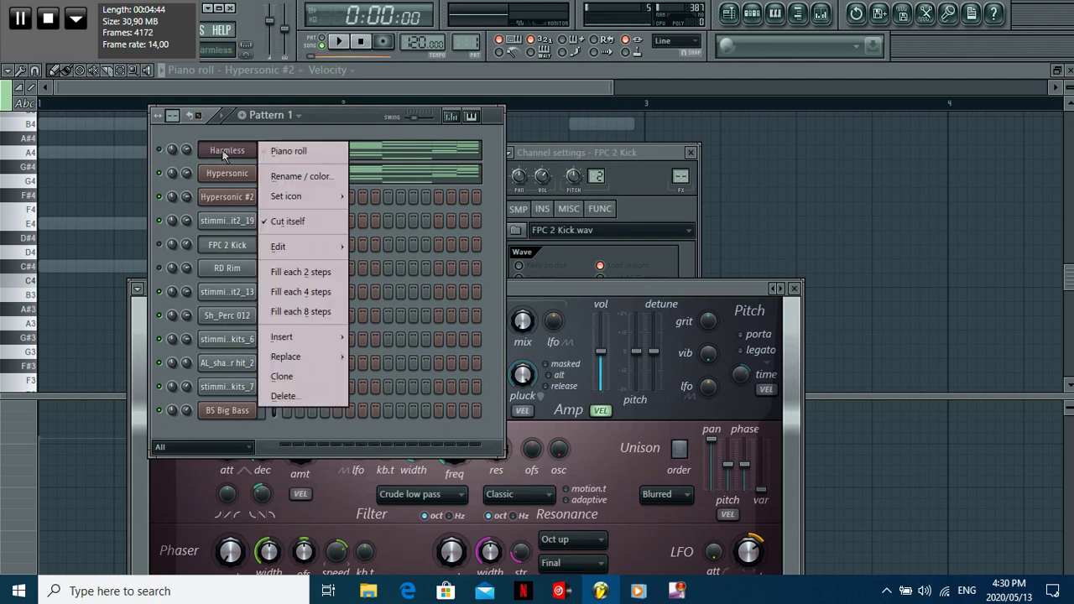
pyautogui.click(282, 395)
pyautogui.click(613, 335)
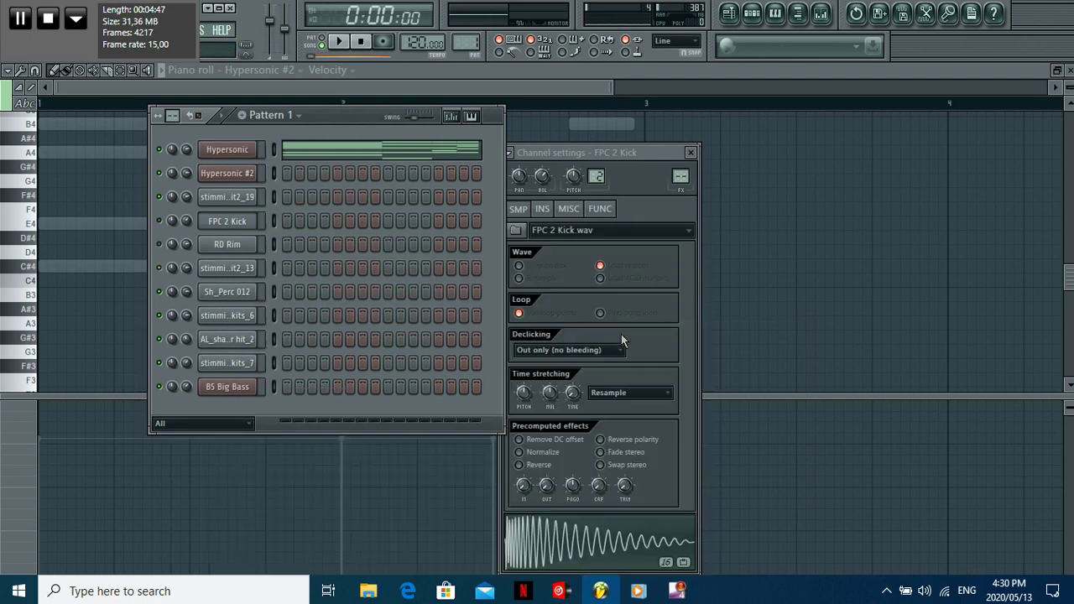